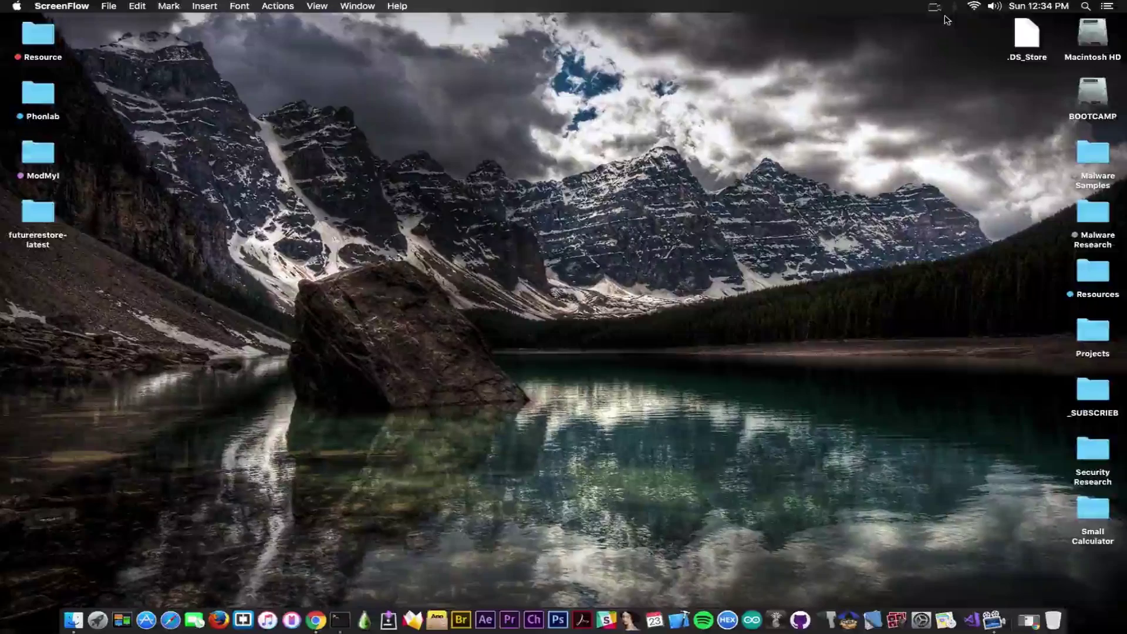
Read the tweet about futurerestore v150 fixing baseband error -11, then switch to the futurerestore repository tab.
click(44, 209)
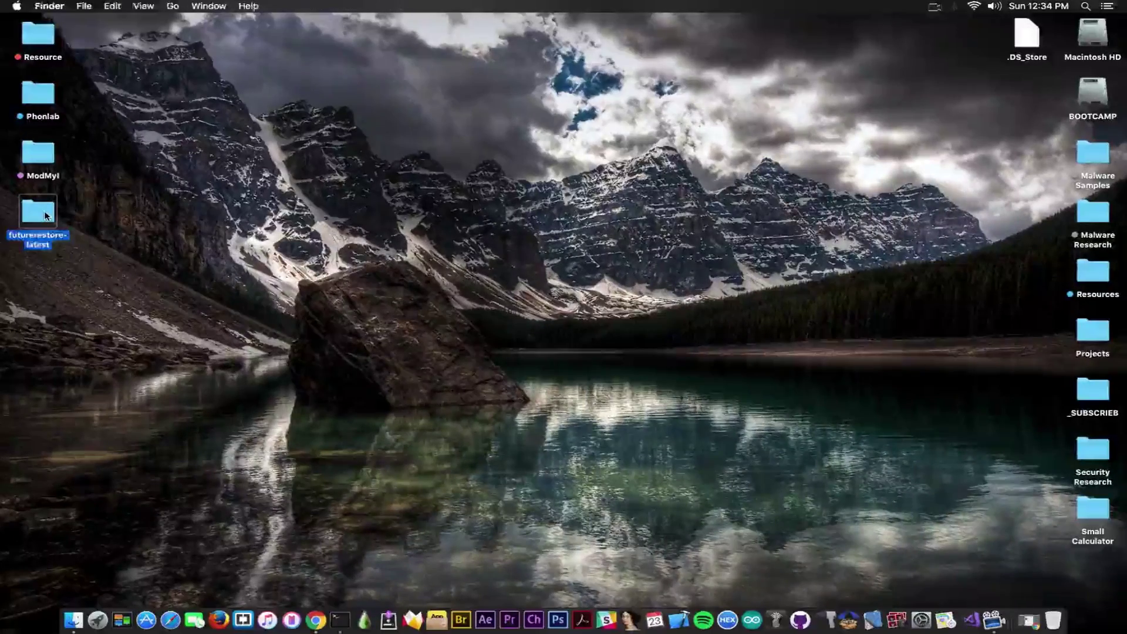
click(316, 620)
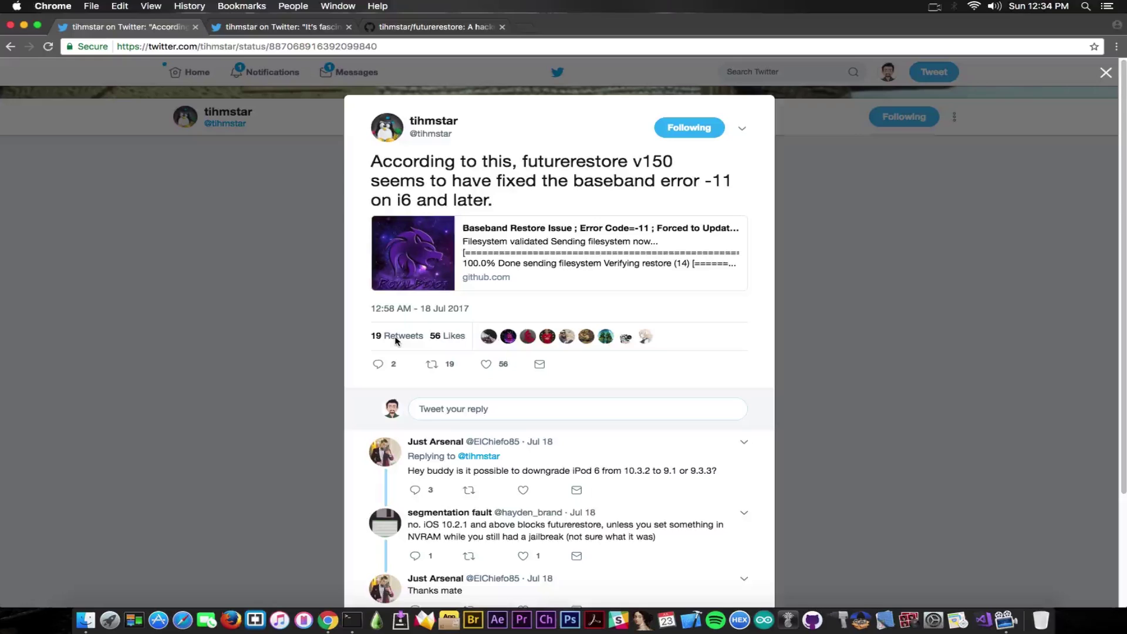
click(466, 29)
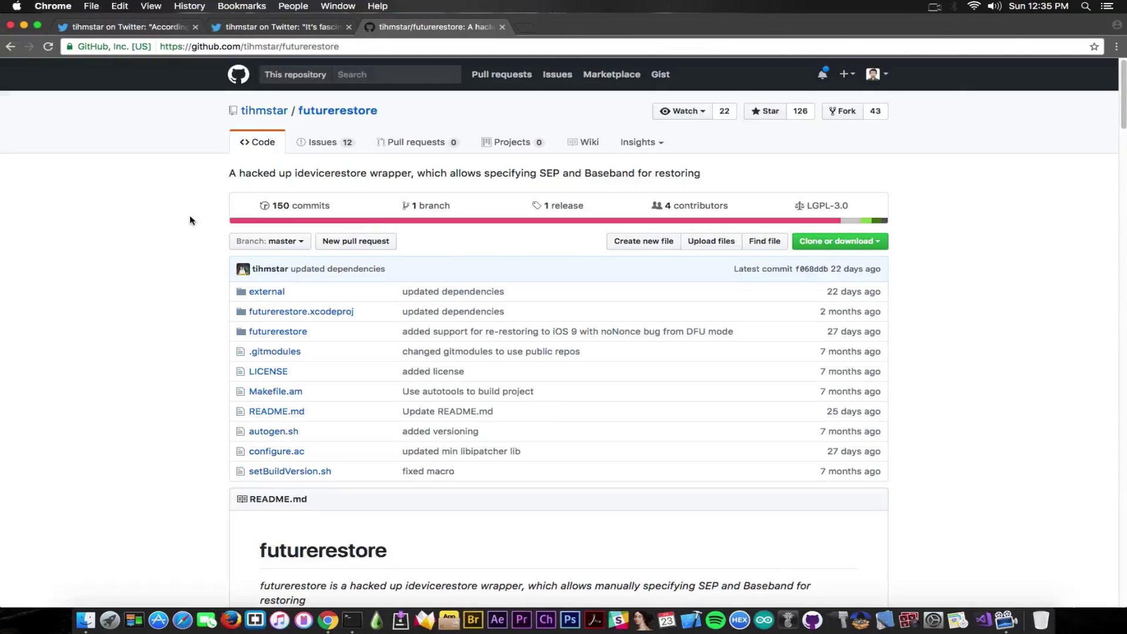
Scroll the futurerestore README past Features, Help and the Prometheus generator method to the nonce collision section.
scroll(189, 223, down, 6)
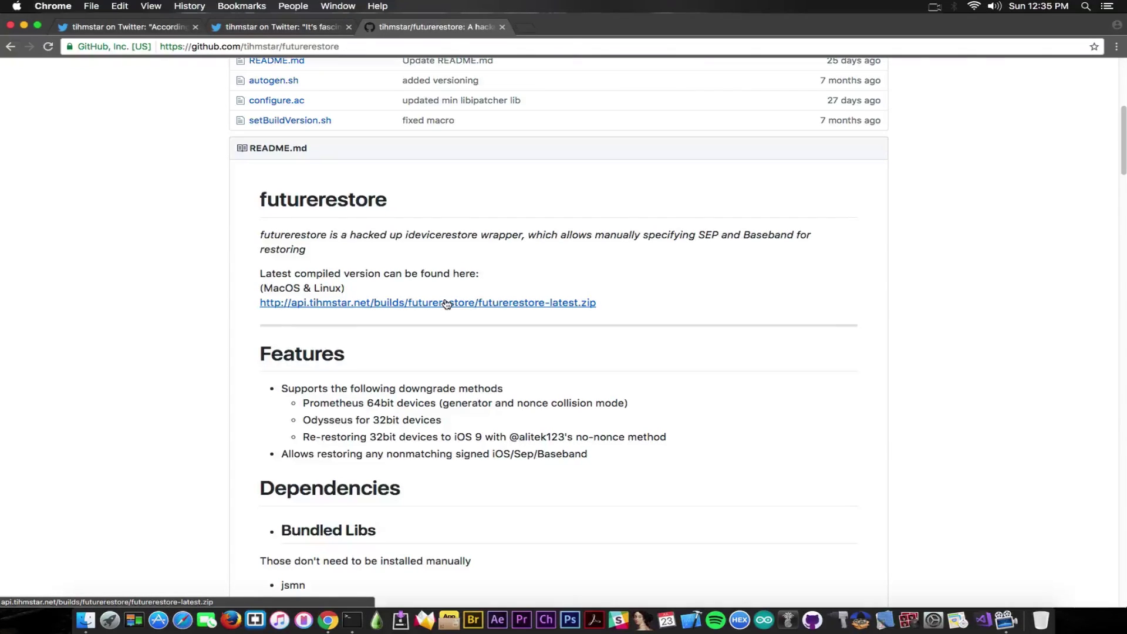
scroll(448, 304, down, 15)
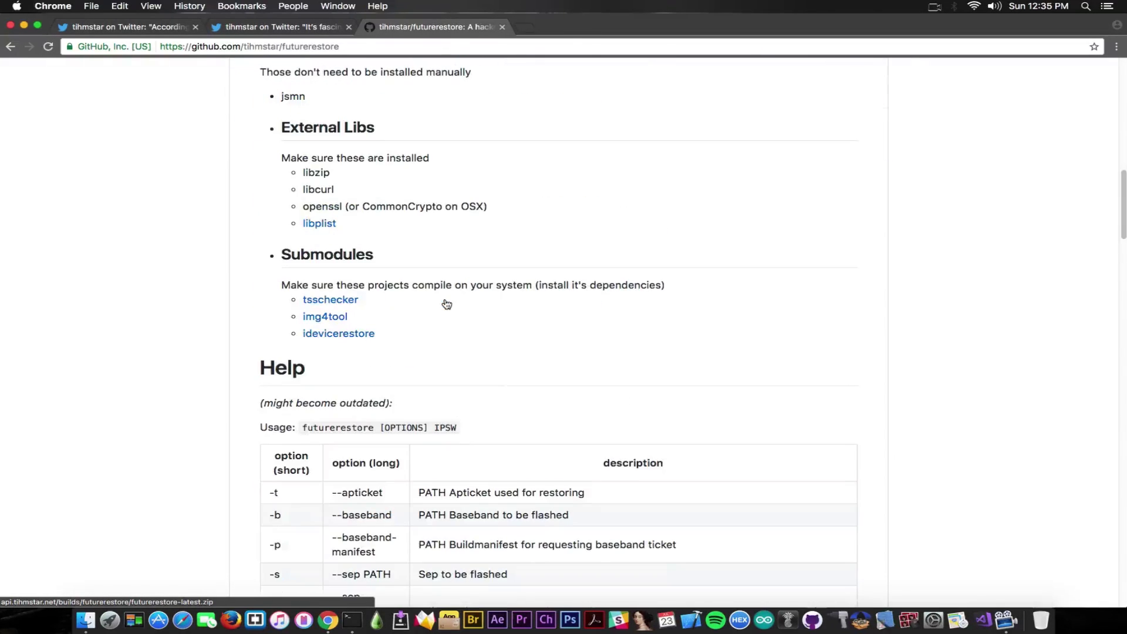
scroll(447, 274, down, 2)
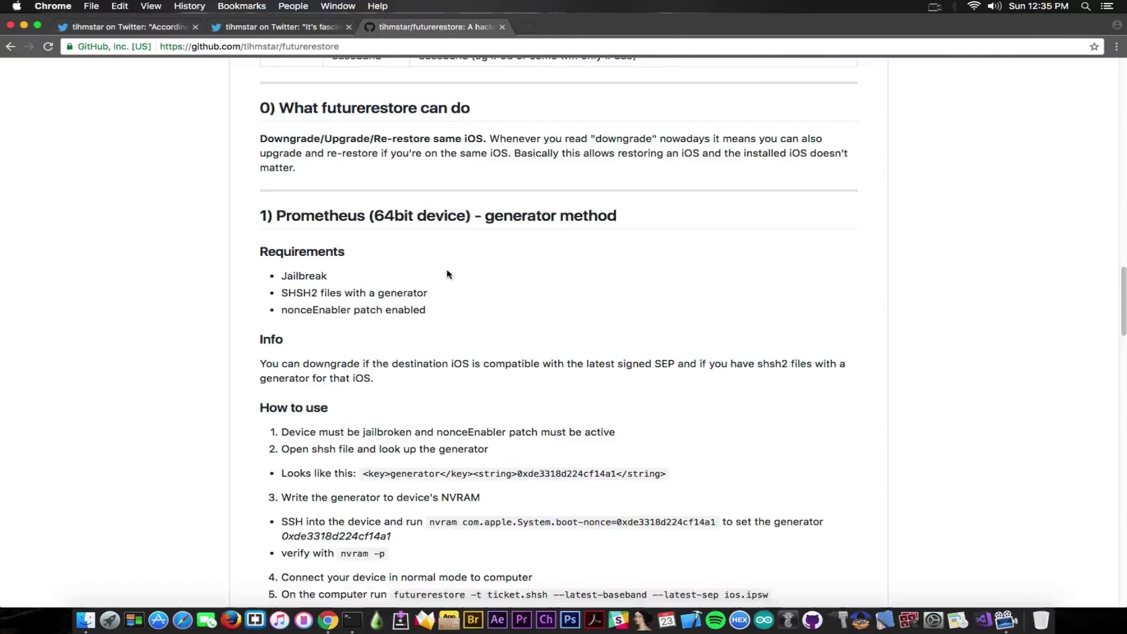
scroll(447, 275, down, 1)
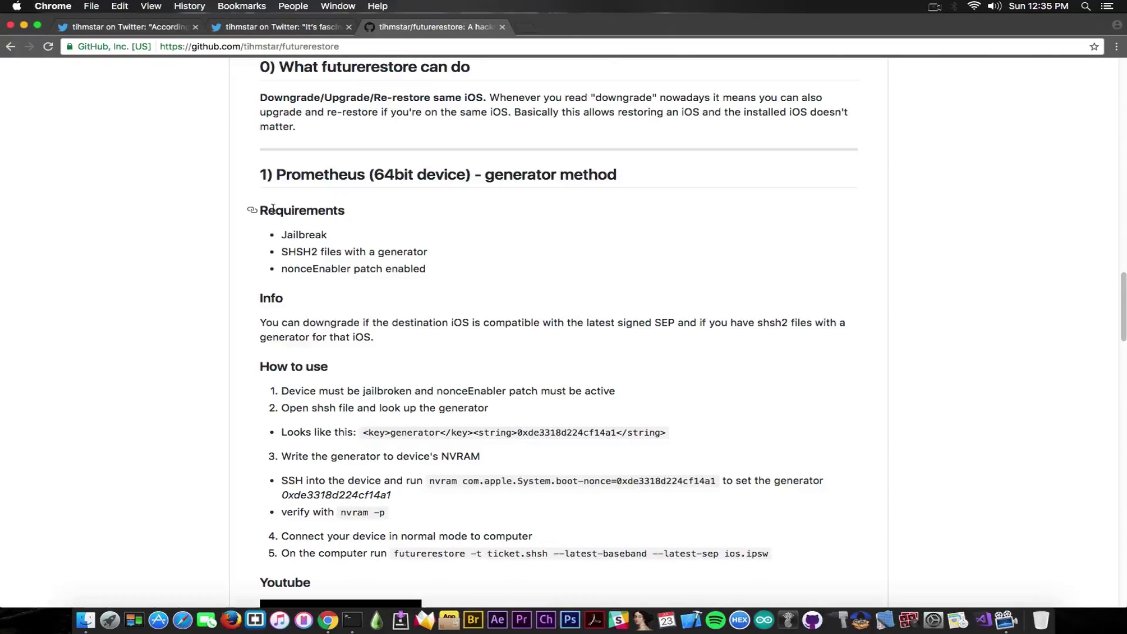
scroll(273, 208, down, 6)
scroll(368, 287, up, 4)
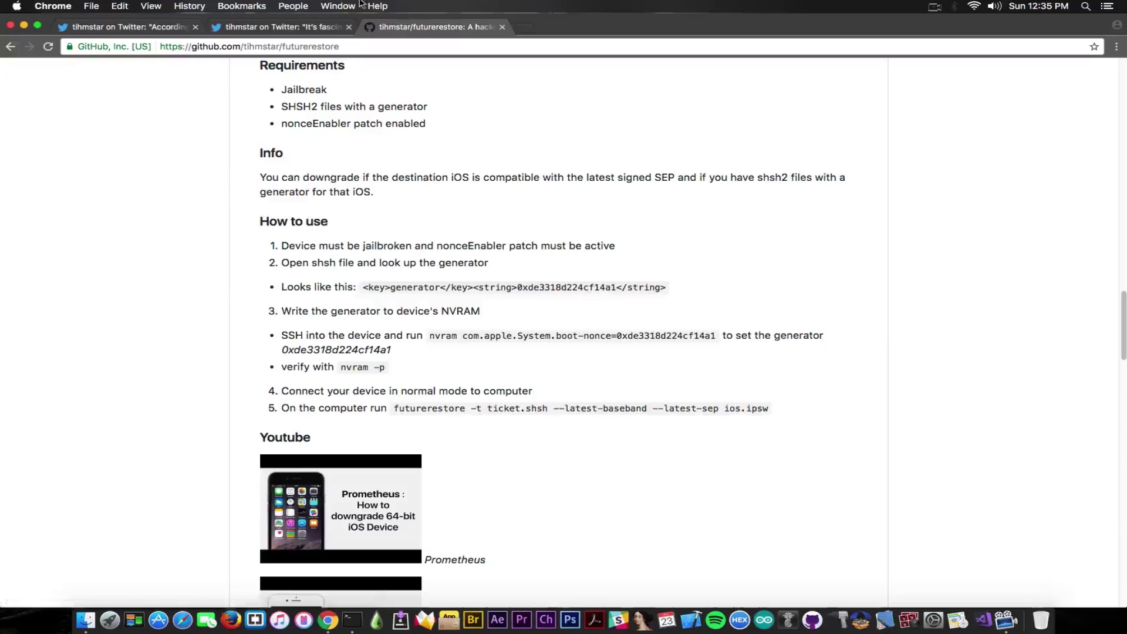
scroll(388, 314, down, 5)
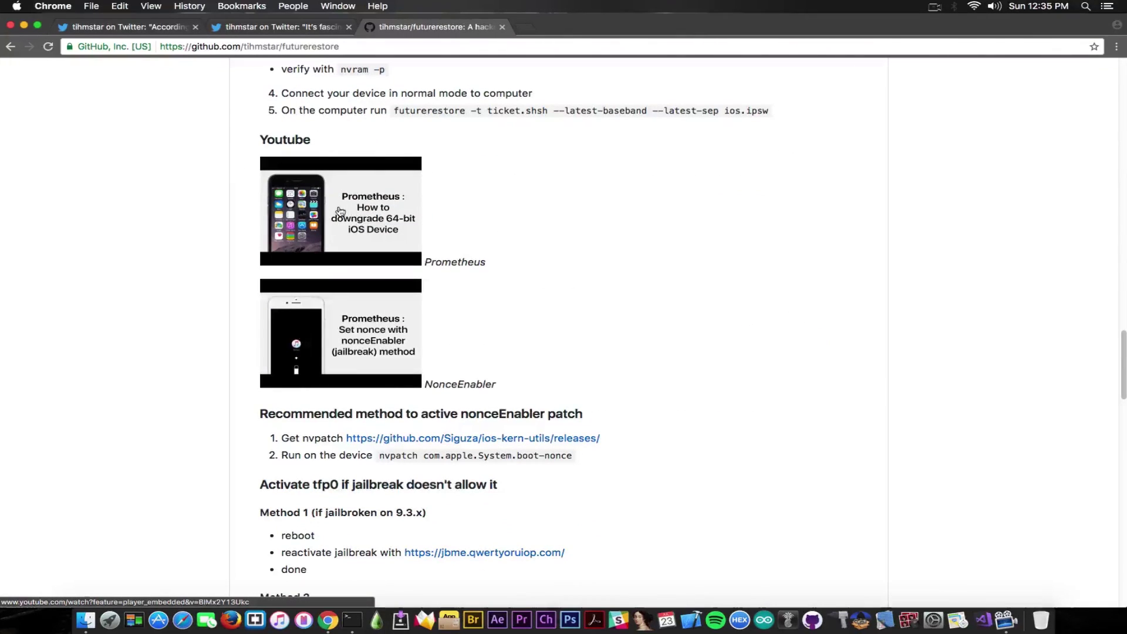
scroll(457, 229, down, 5)
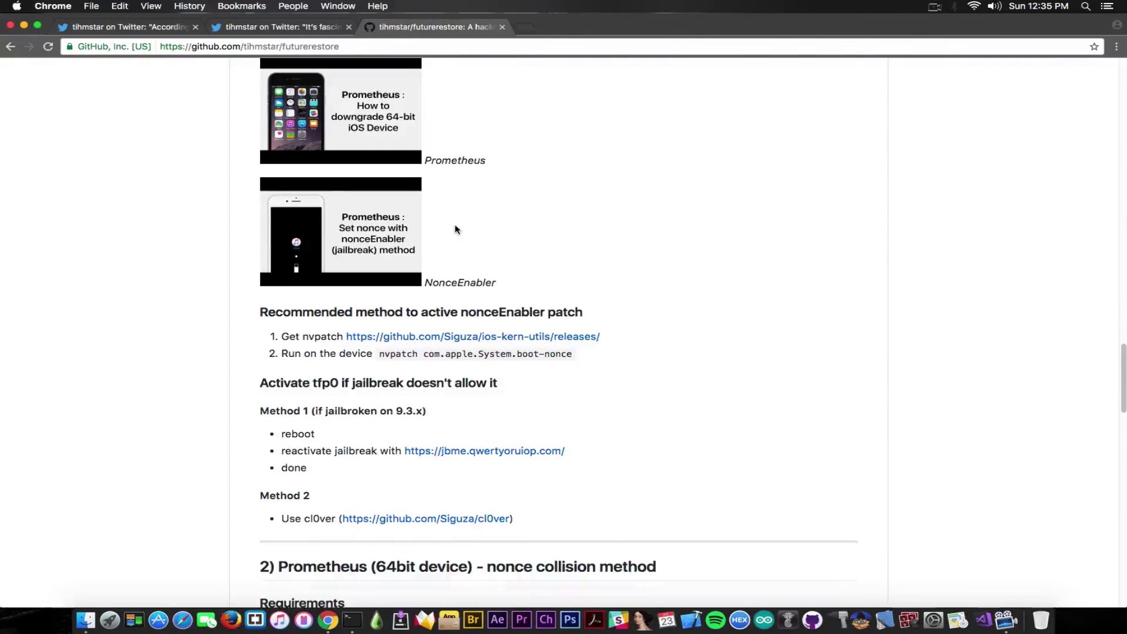
scroll(457, 229, down, 3)
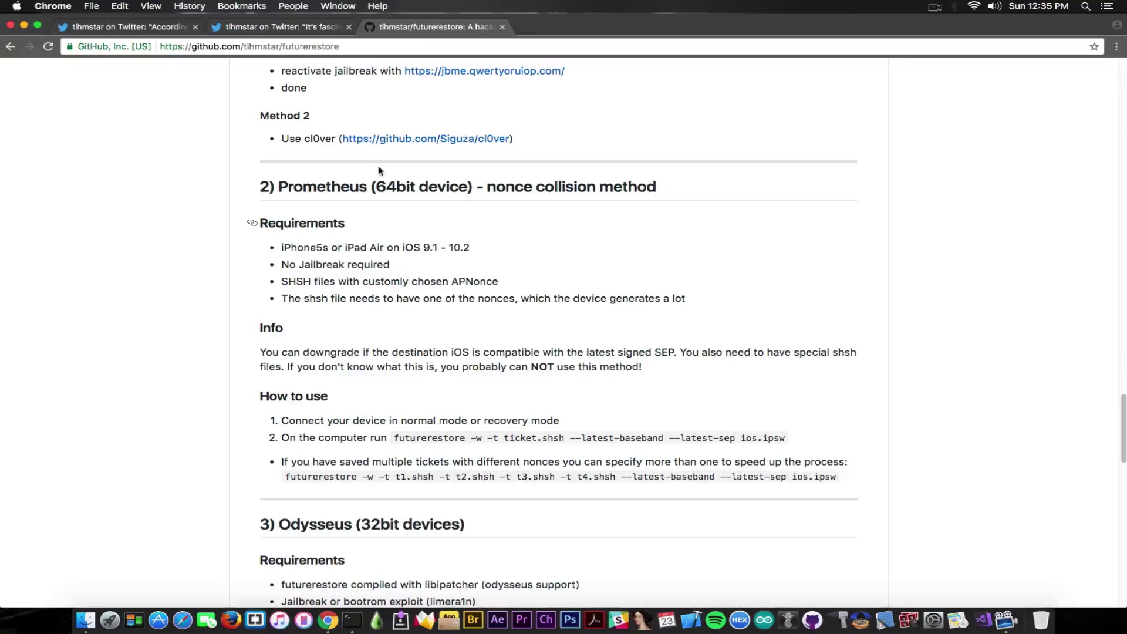
click(318, 21)
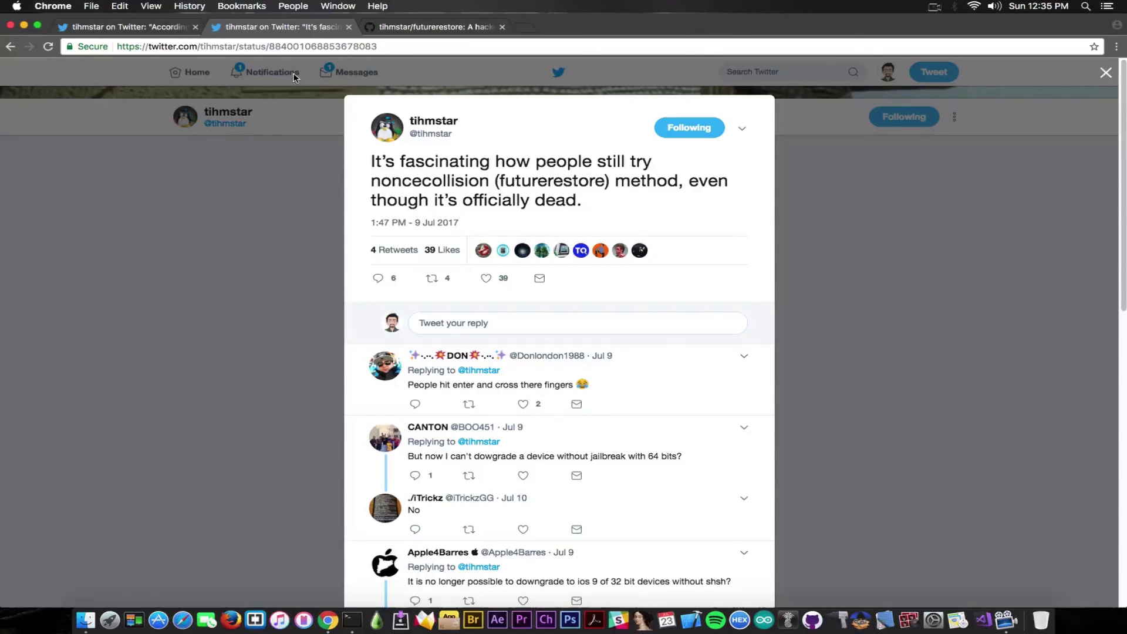
click(385, 30)
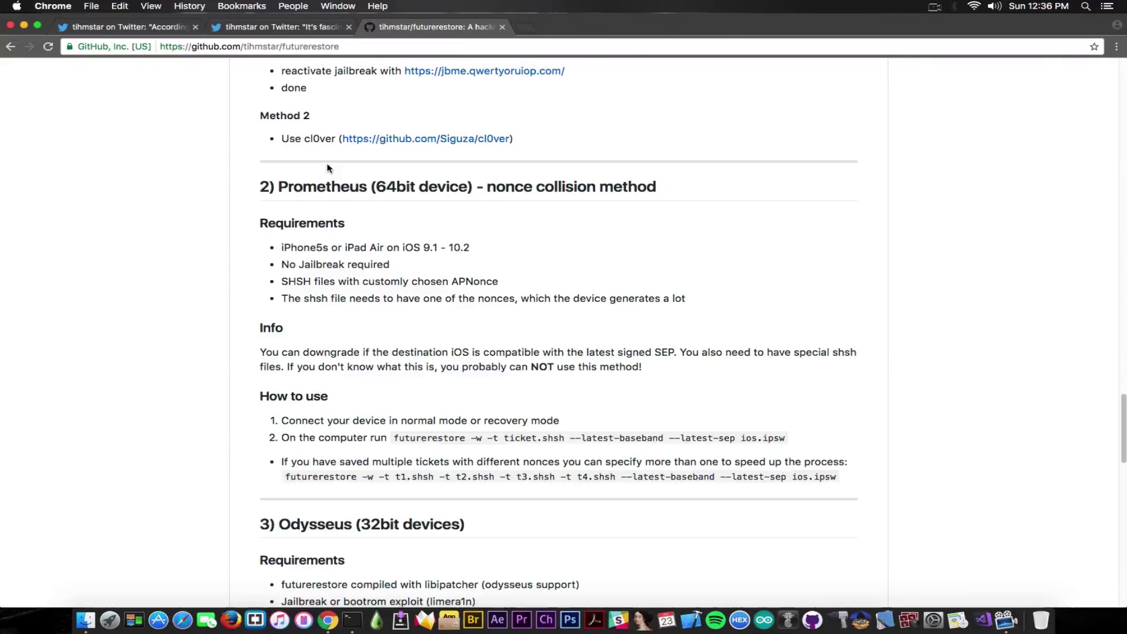
Read the Odysseus and iOS 9 re-restore sections down to the README footer, then minimize Chrome.
scroll(329, 176, down, 5)
scroll(333, 191, down, 4)
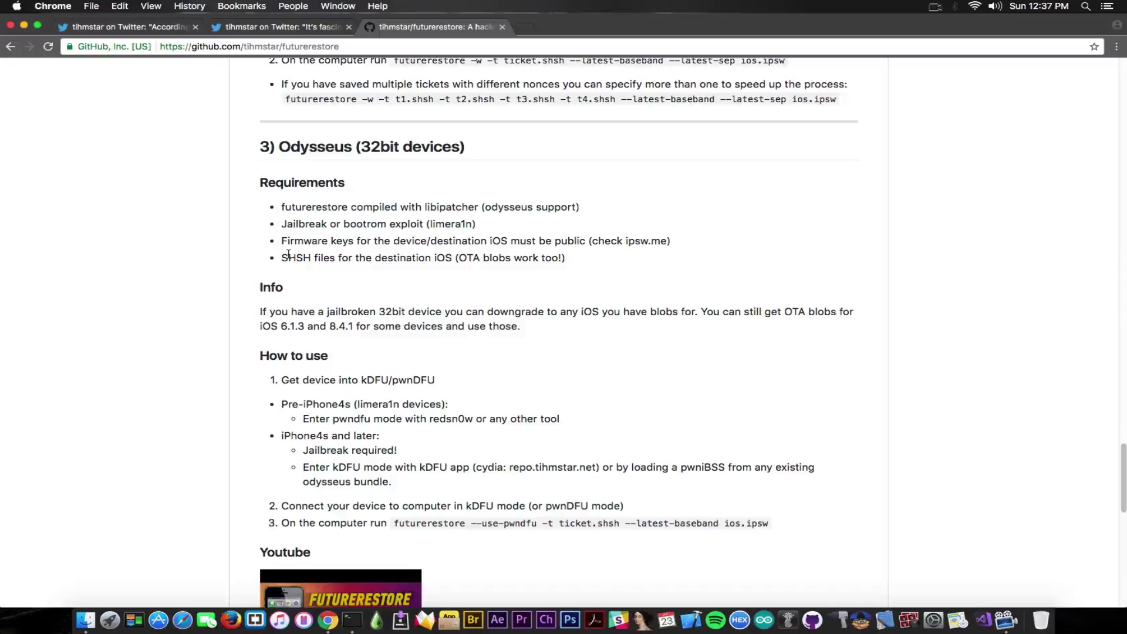
scroll(289, 254, down, 10)
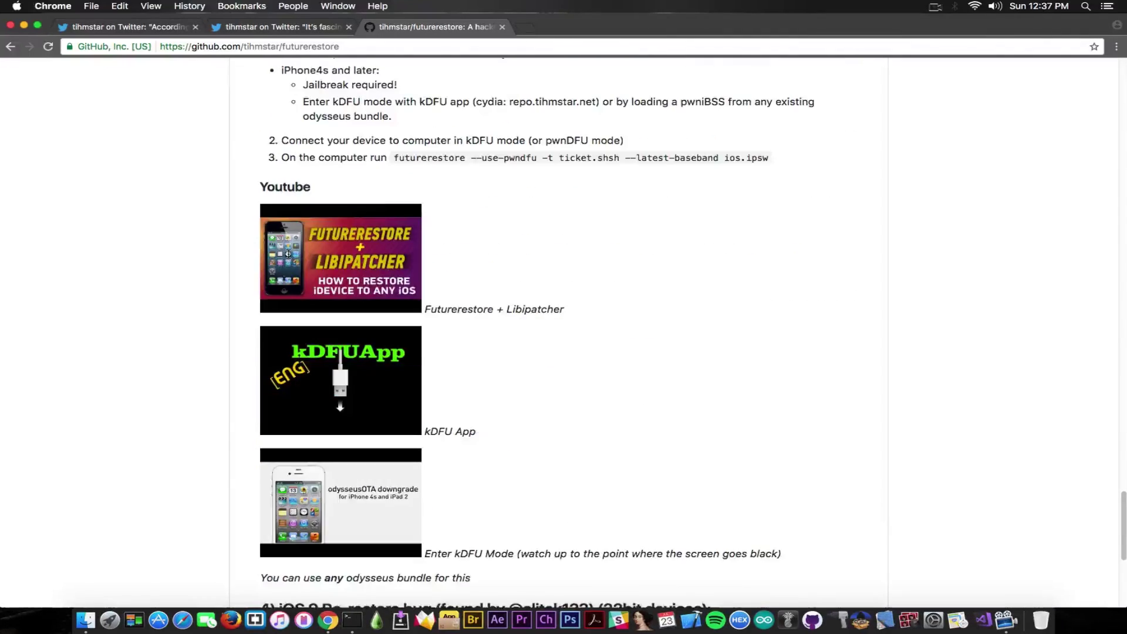
scroll(288, 255, down, 5)
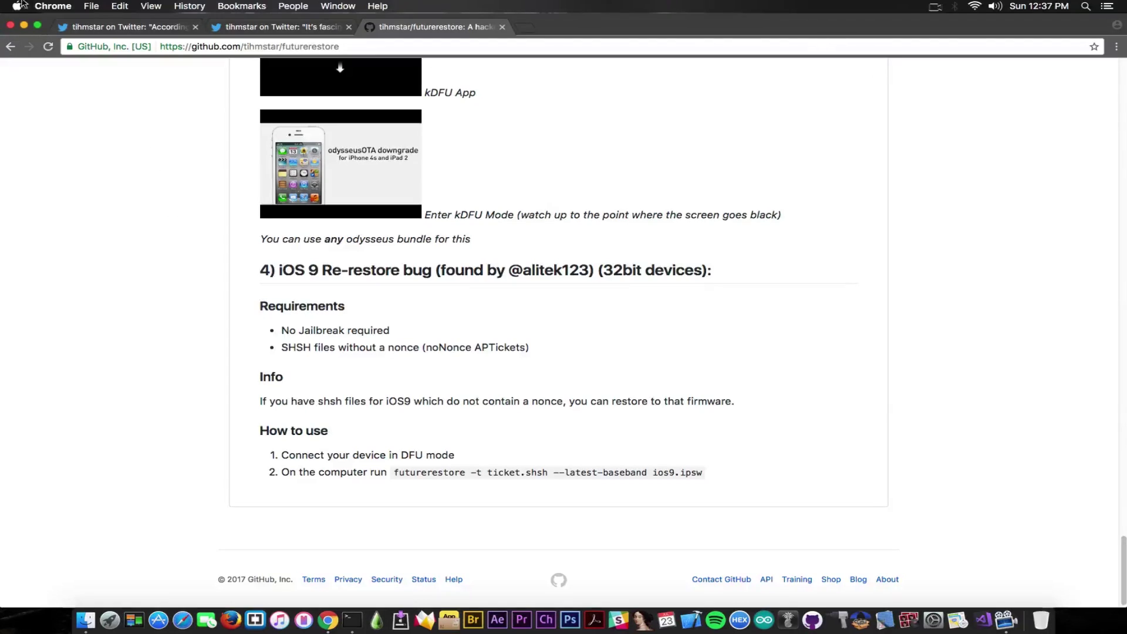
click(24, 26)
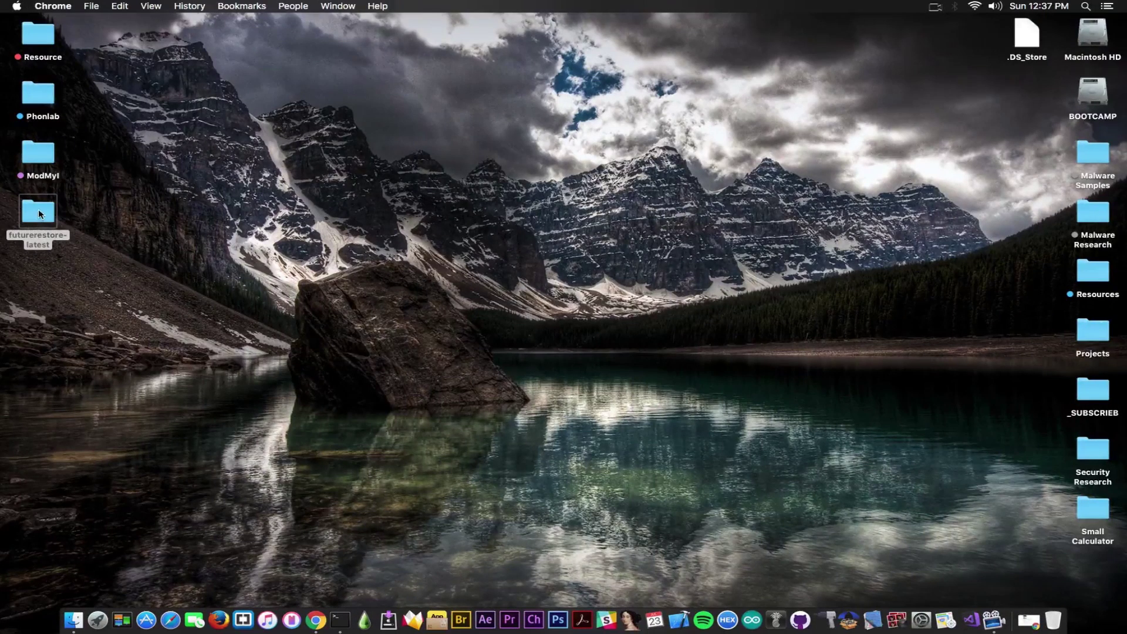
Open the futurerestore-latest folder and restart Terminal so a fresh window sits beside it.
double_click(40, 214)
right_click(338, 620)
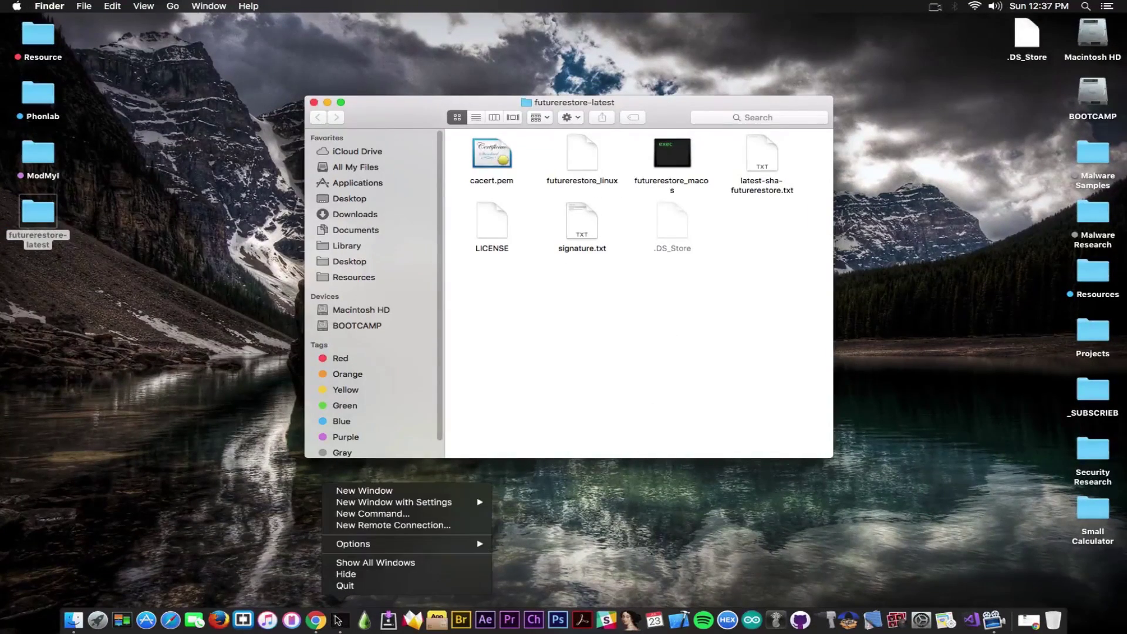
click(345, 585)
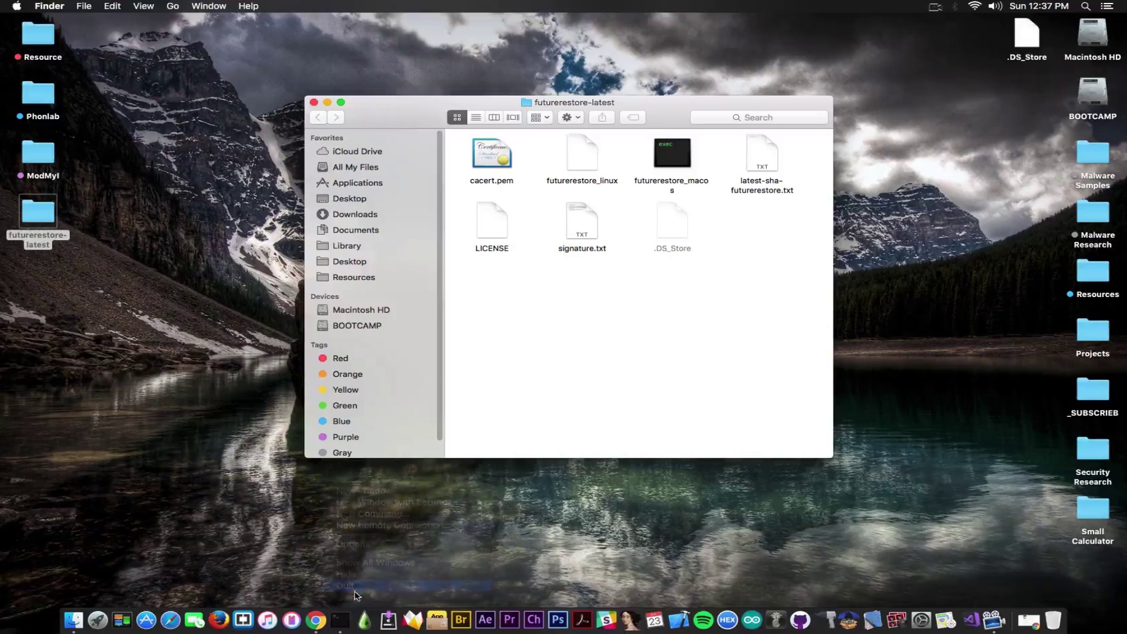
click(339, 620)
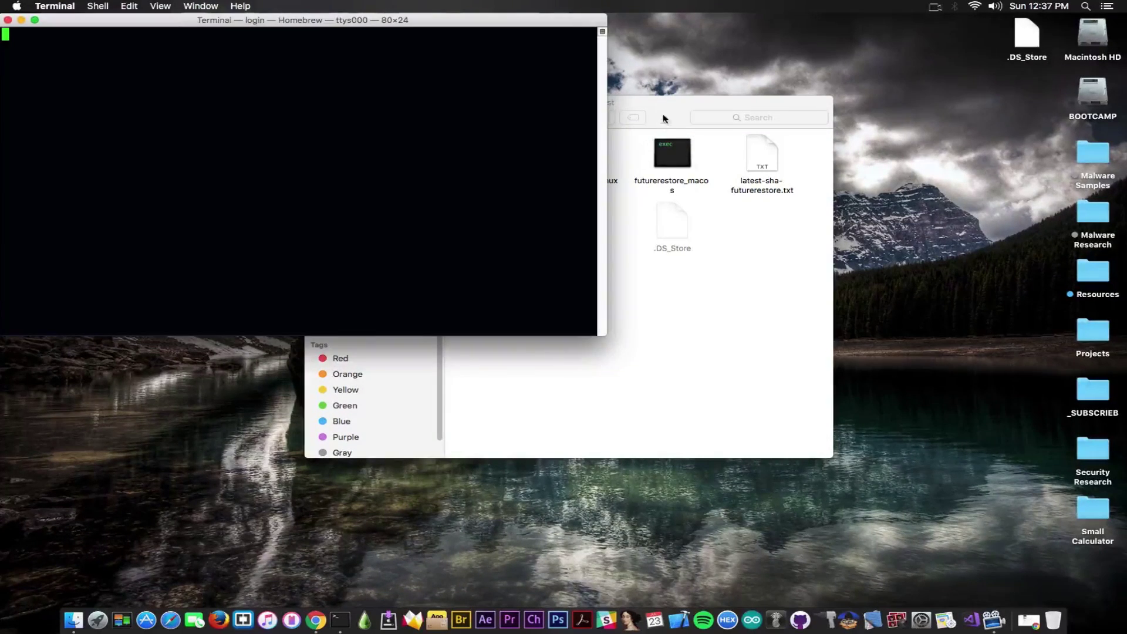
click(664, 119)
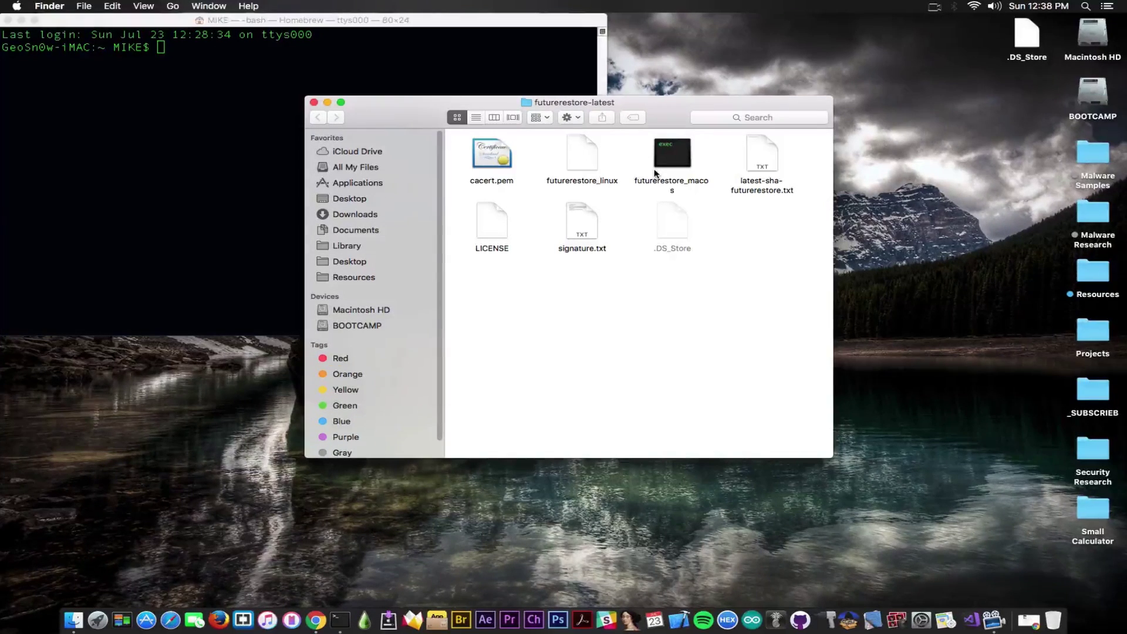
Run futurerestore_macos in Terminal and highlight Libipatcher version 35 and futurerestore version 150 in its help.
drag(655, 173, 273, 80)
double_click(290, 20)
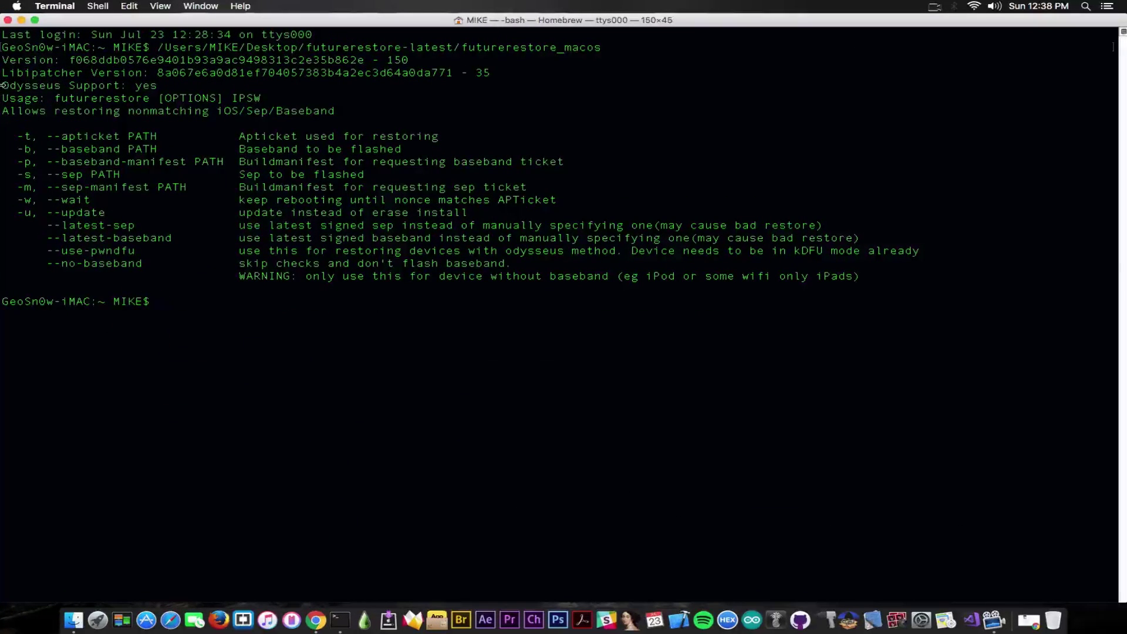
drag(1, 85, 182, 81)
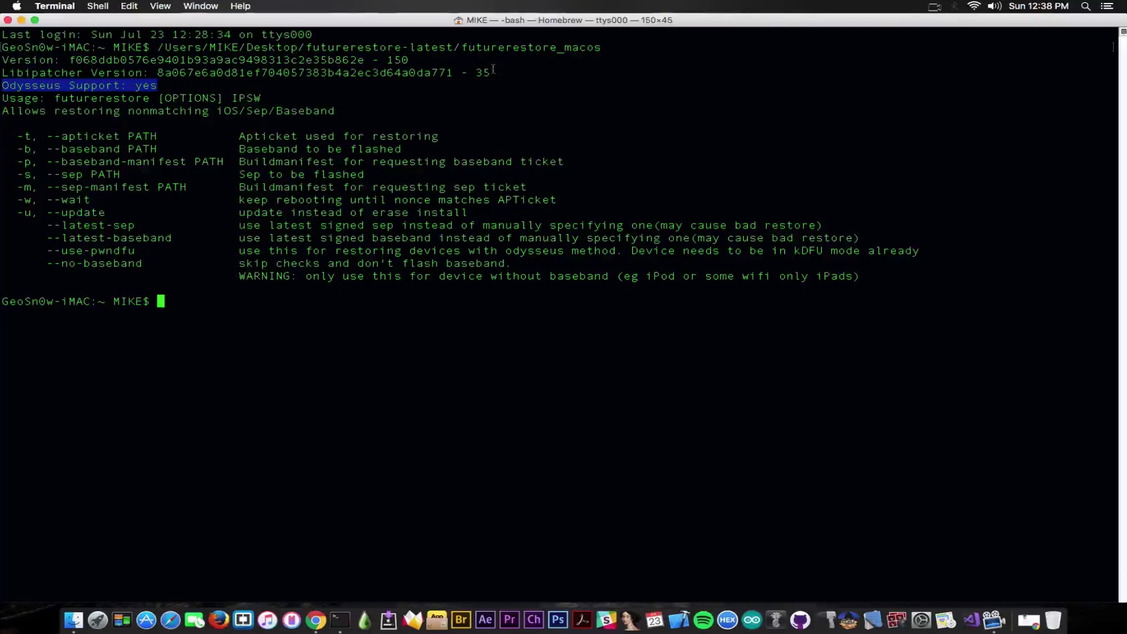
drag(494, 71, 477, 72)
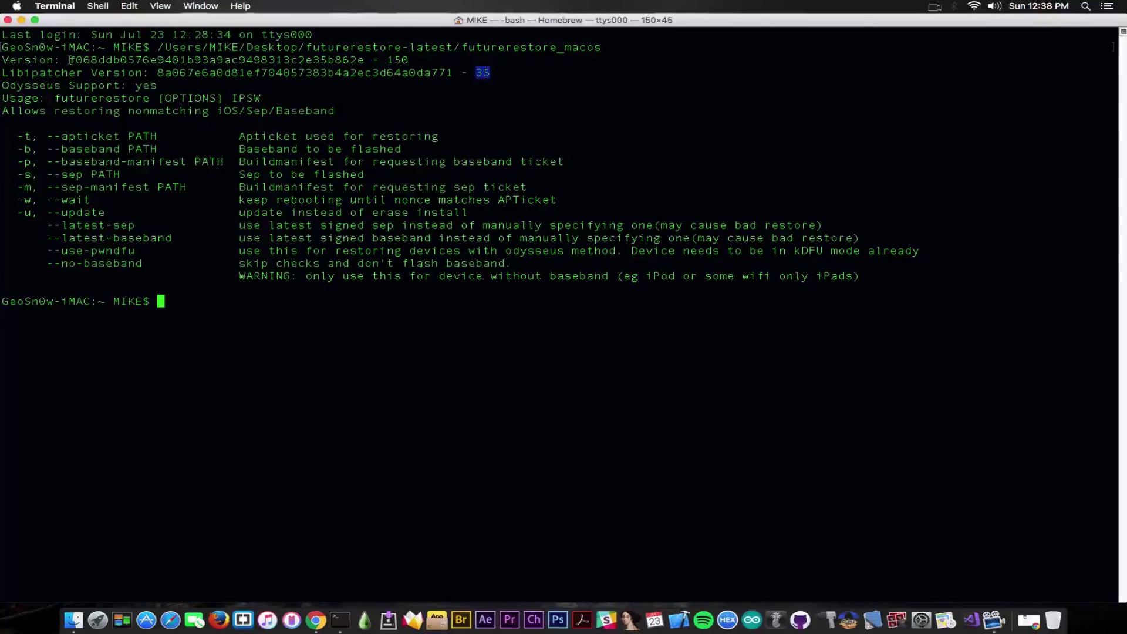
double_click(391, 61)
Close Terminal and re-read the Prometheus generator and nonce collision sections of the GitHub README.
click(7, 21)
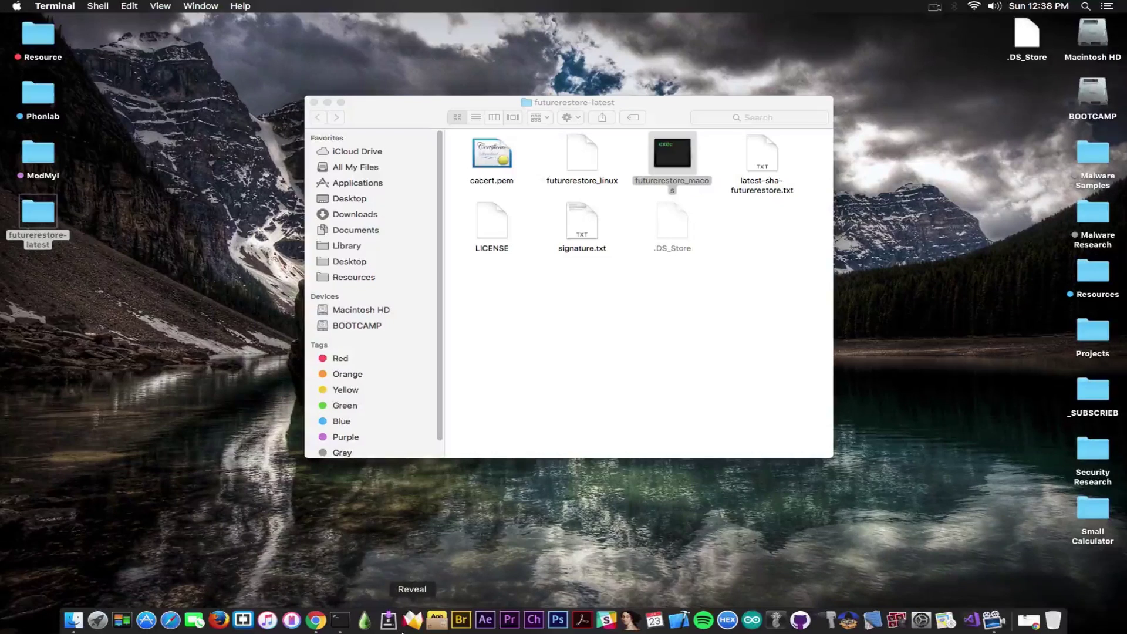
click(316, 619)
scroll(358, 349, up, 10)
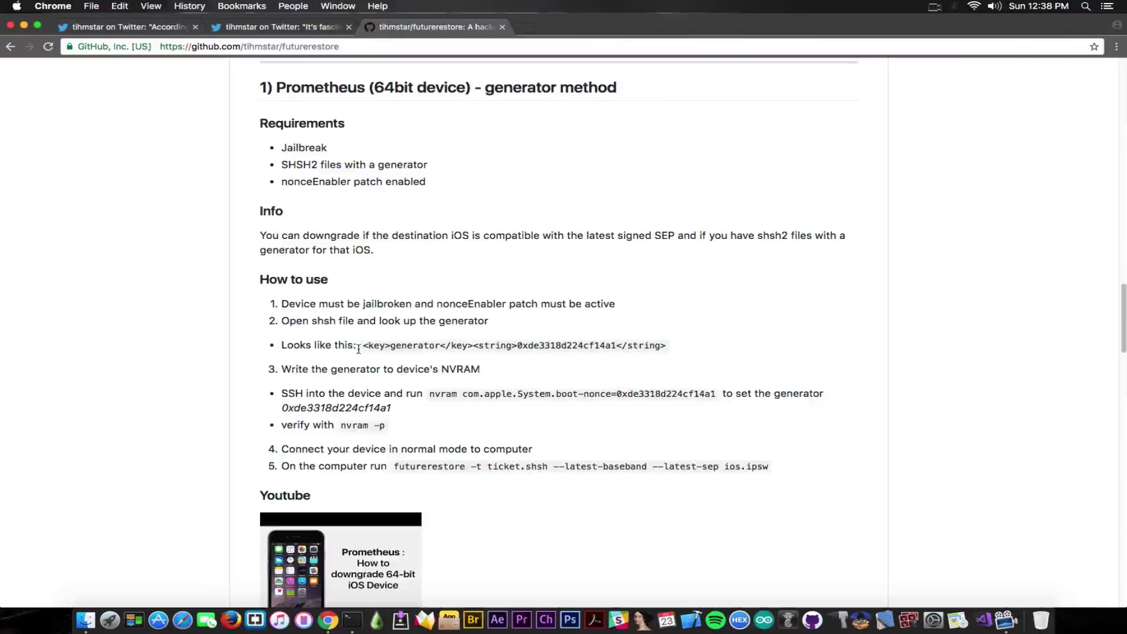
scroll(358, 349, down, 10)
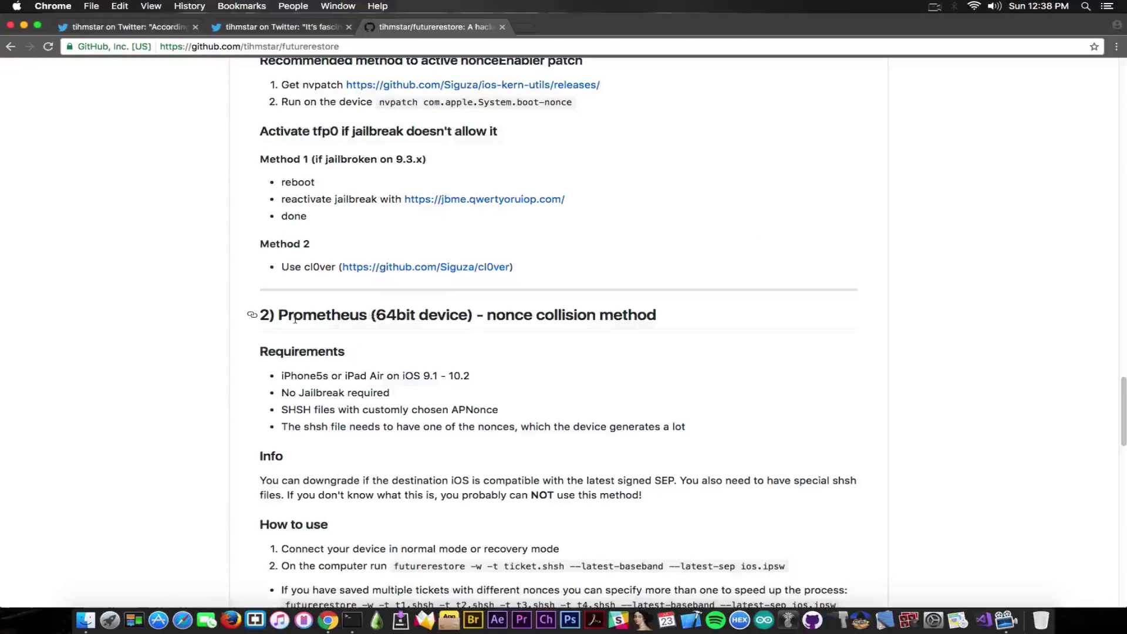
scroll(295, 319, down, 2)
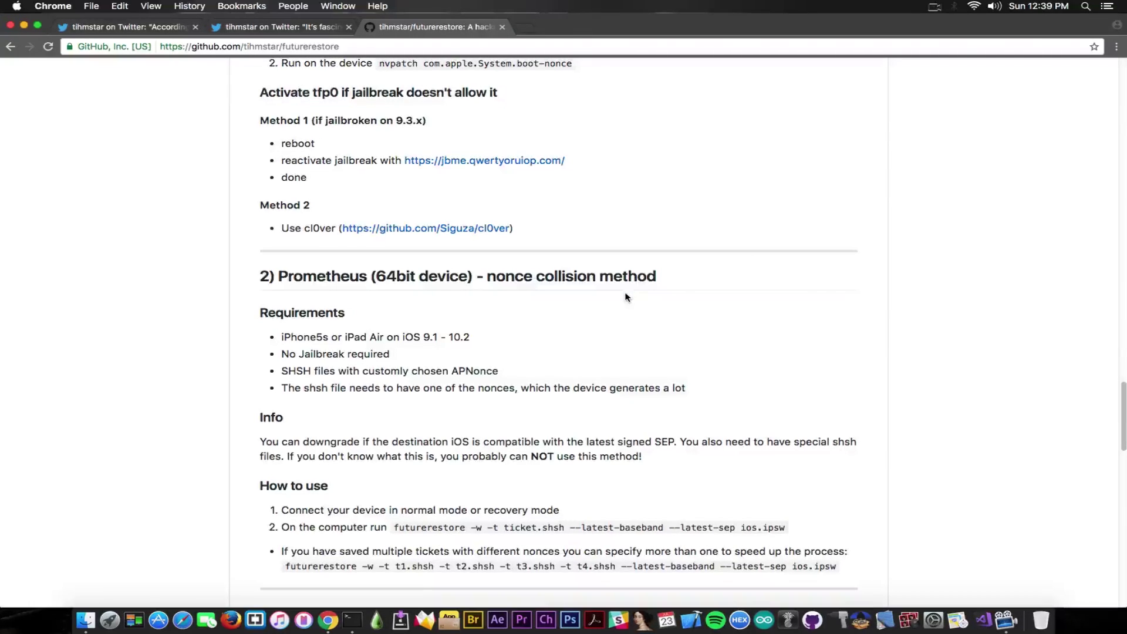
scroll(624, 297, up, 10)
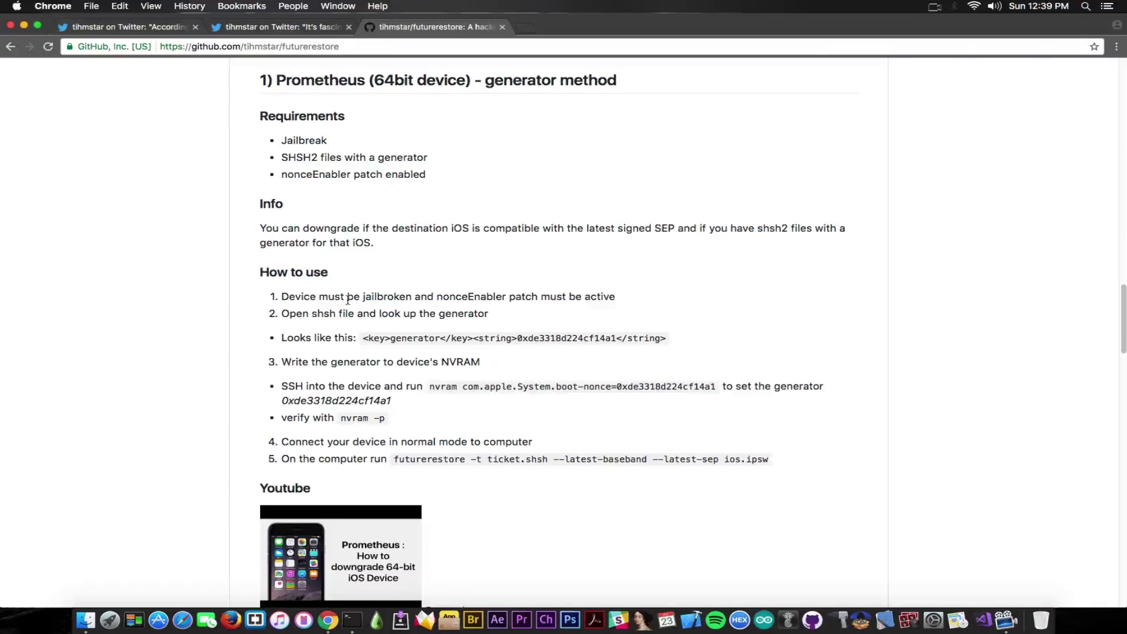
Minimize Chrome and close the futurerestore-latest Finder window.
click(24, 26)
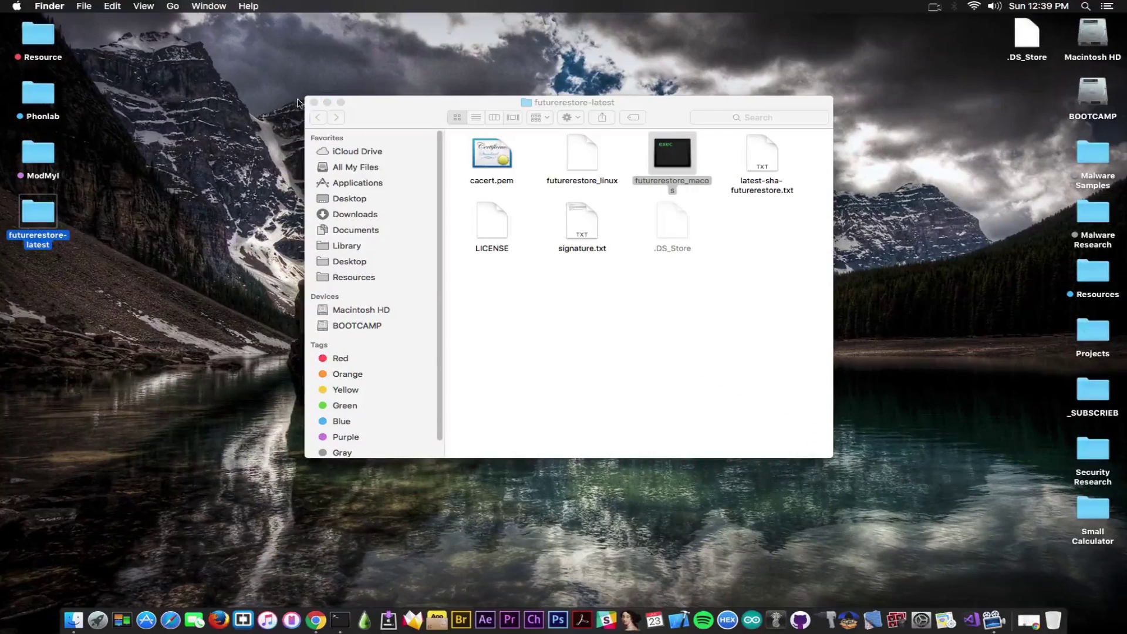
click(314, 102)
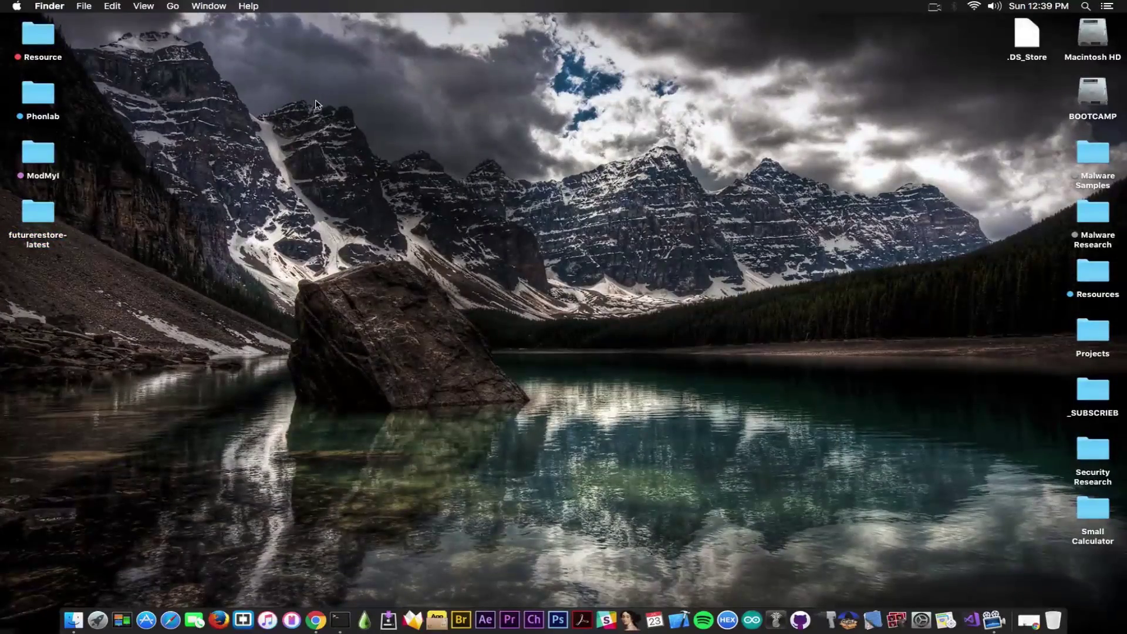